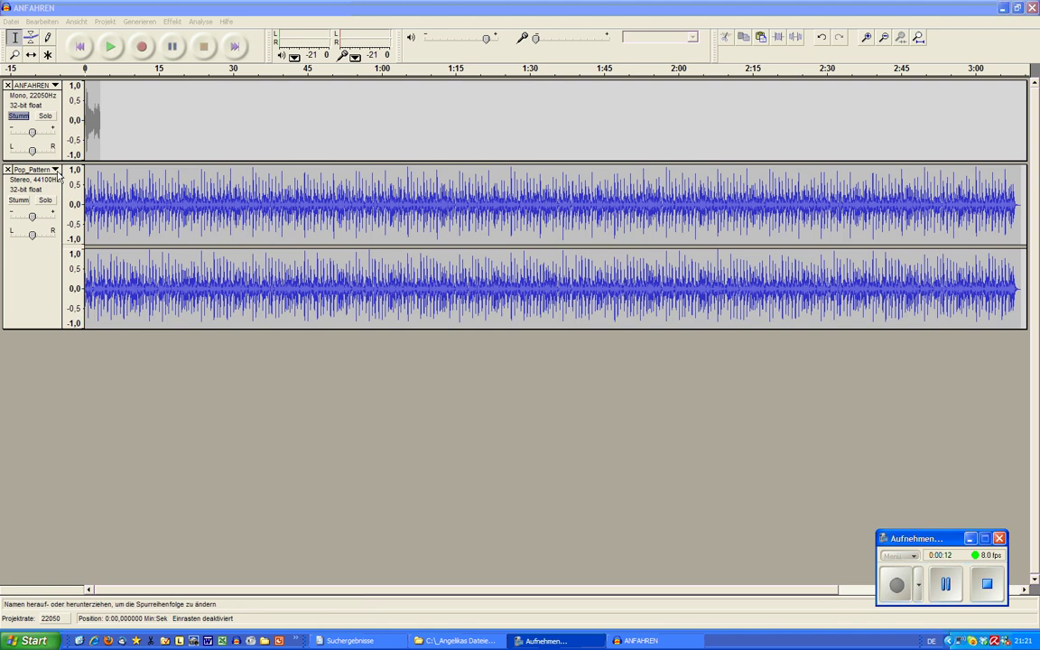
Split the stereo Pop_Pattern track, remove its second channel and convert the remaining channel to mono
left_click(54, 174)
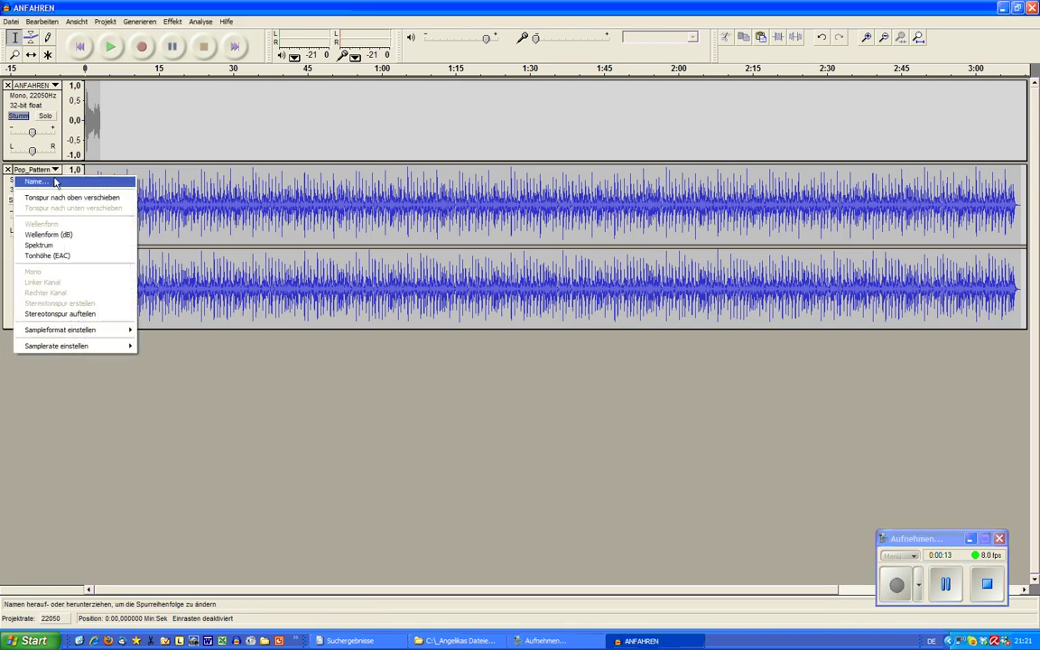
left_click(73, 310)
left_click(7, 254)
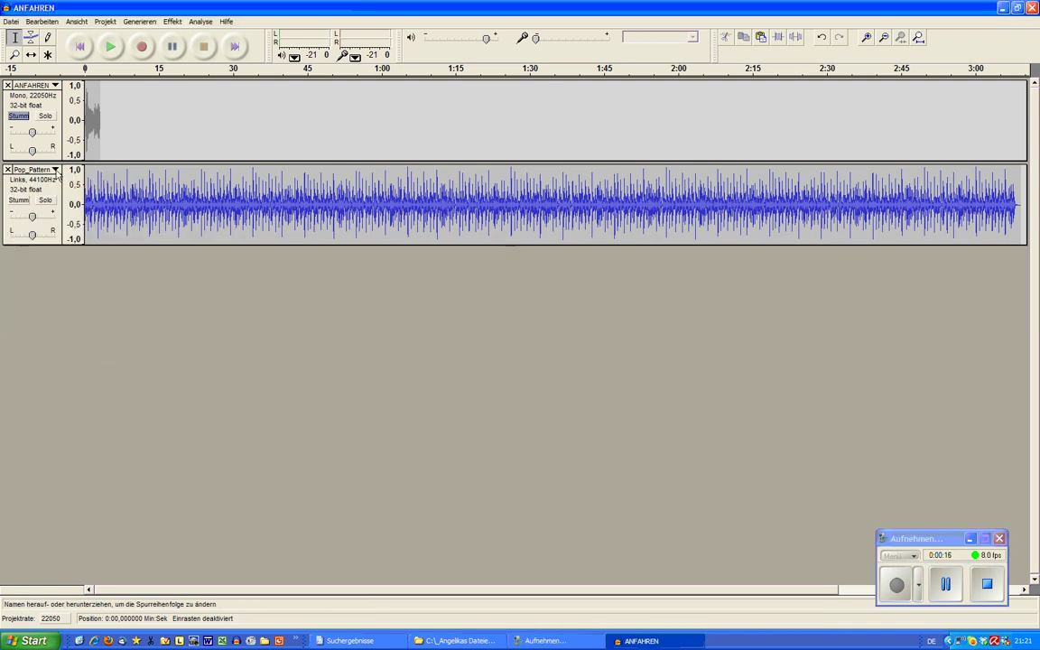
left_click(50, 170)
left_click(40, 272)
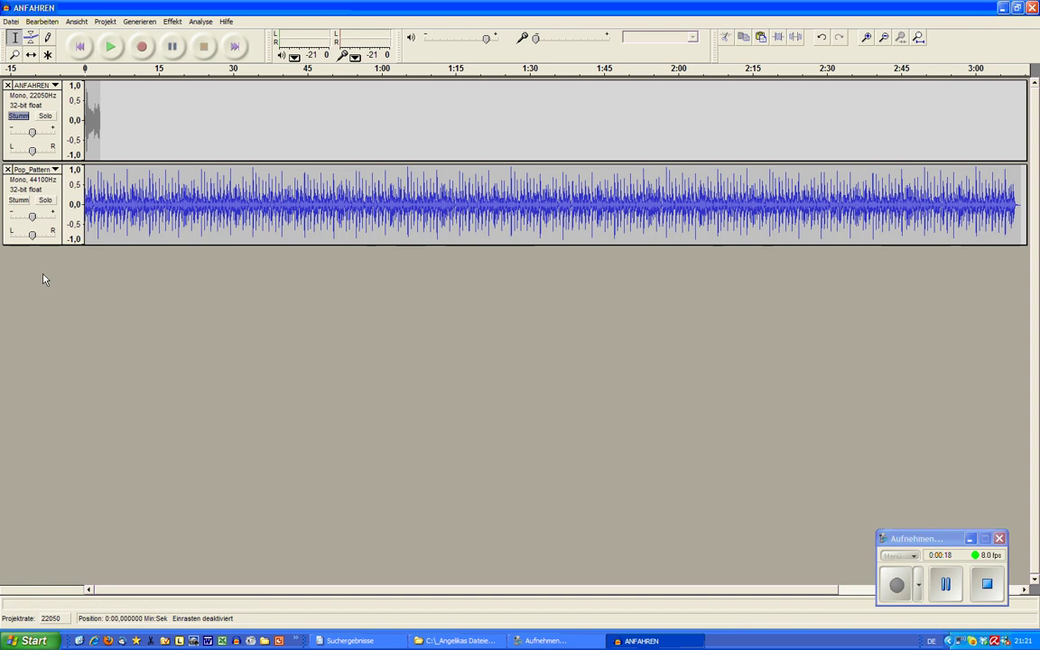
Trim the end of the Pop_Pattern track so that only about the first 15.8 seconds remain
left_click_drag(250, 194, 1036, 198)
left_click(725, 38)
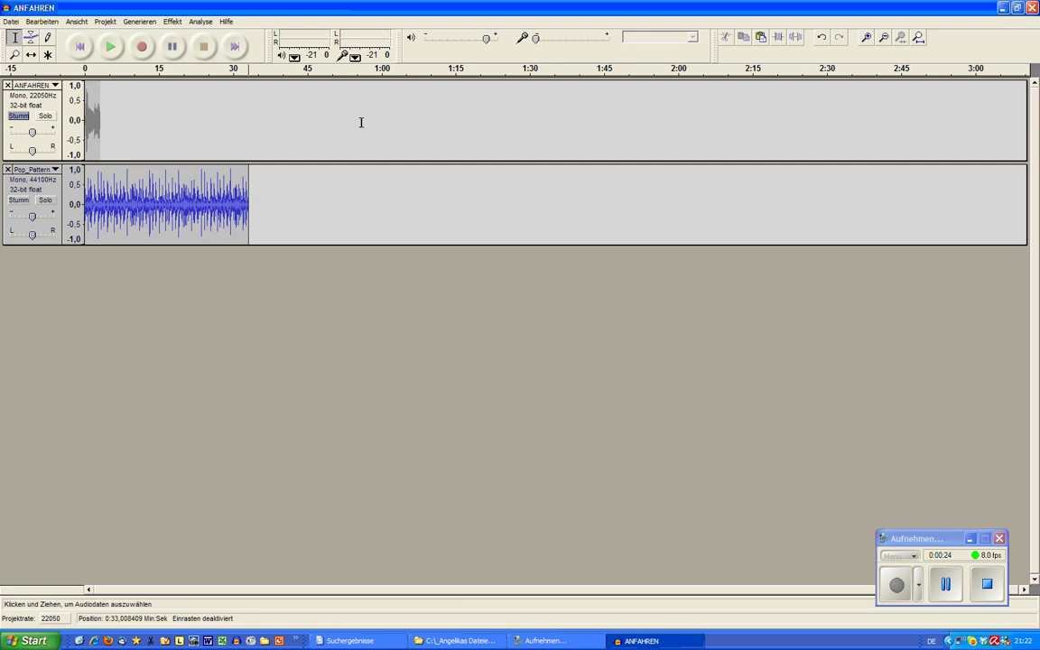
left_click(868, 38)
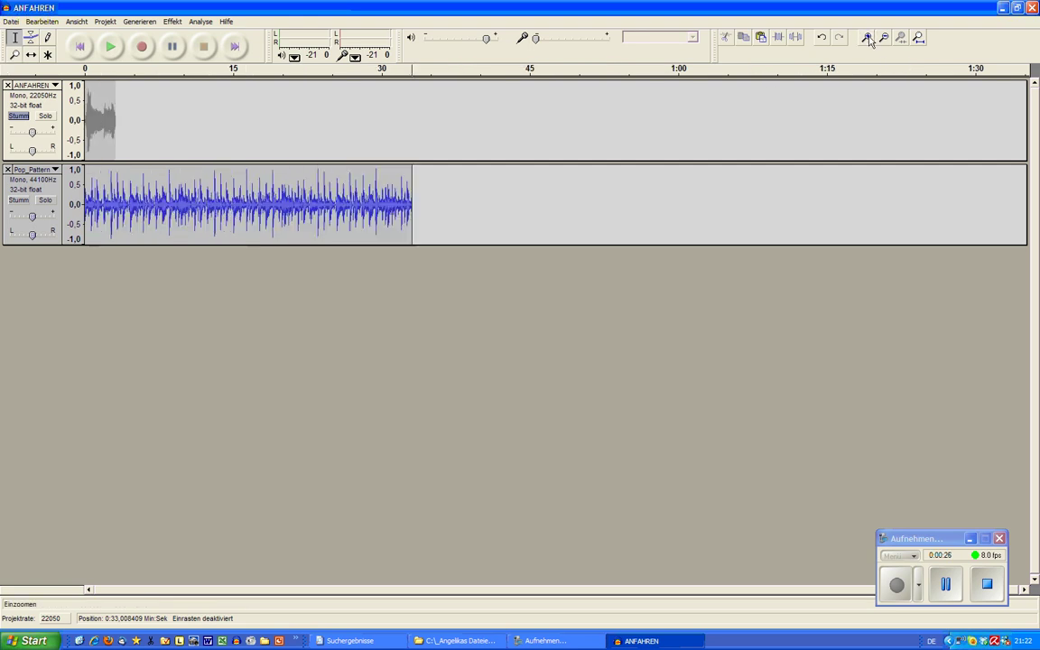
left_click(867, 38)
left_click(868, 38)
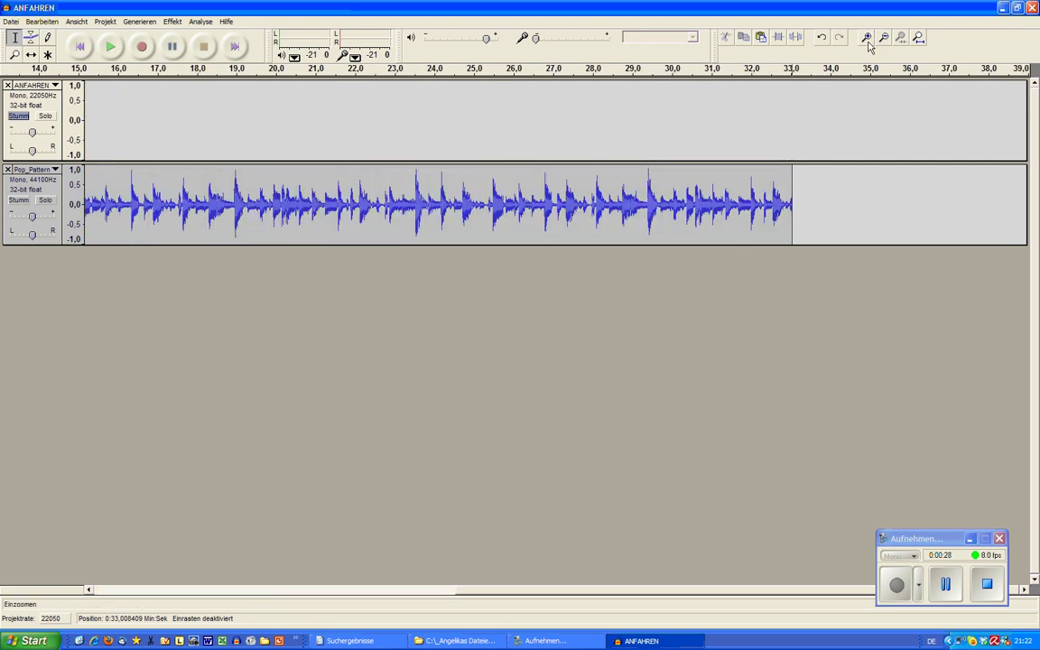
left_click_drag(503, 591, 143, 592)
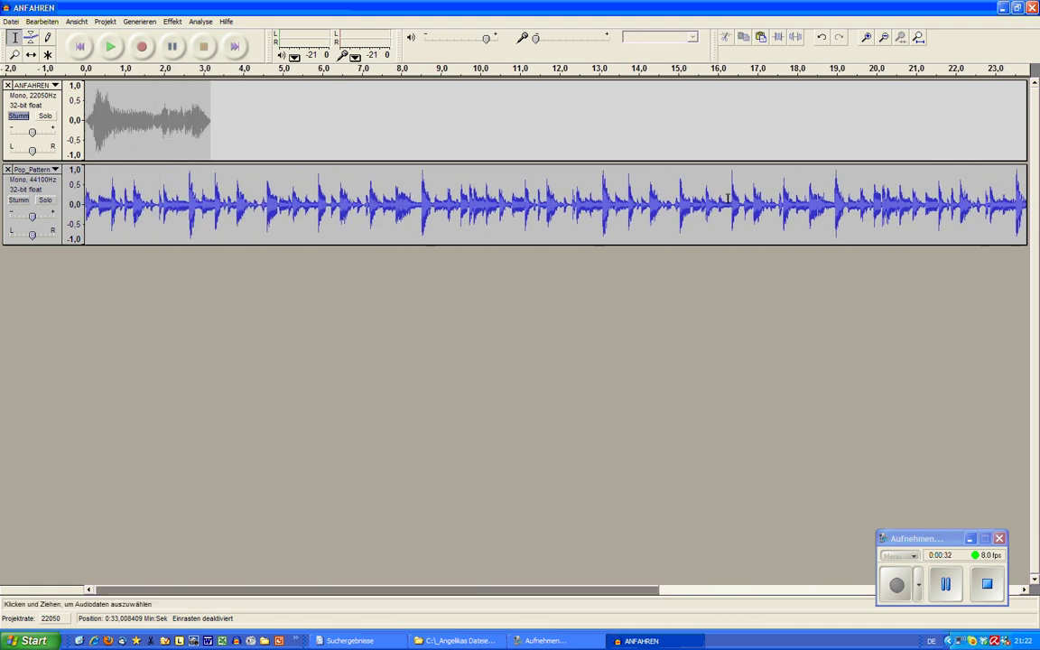
left_click_drag(719, 199, 1011, 269)
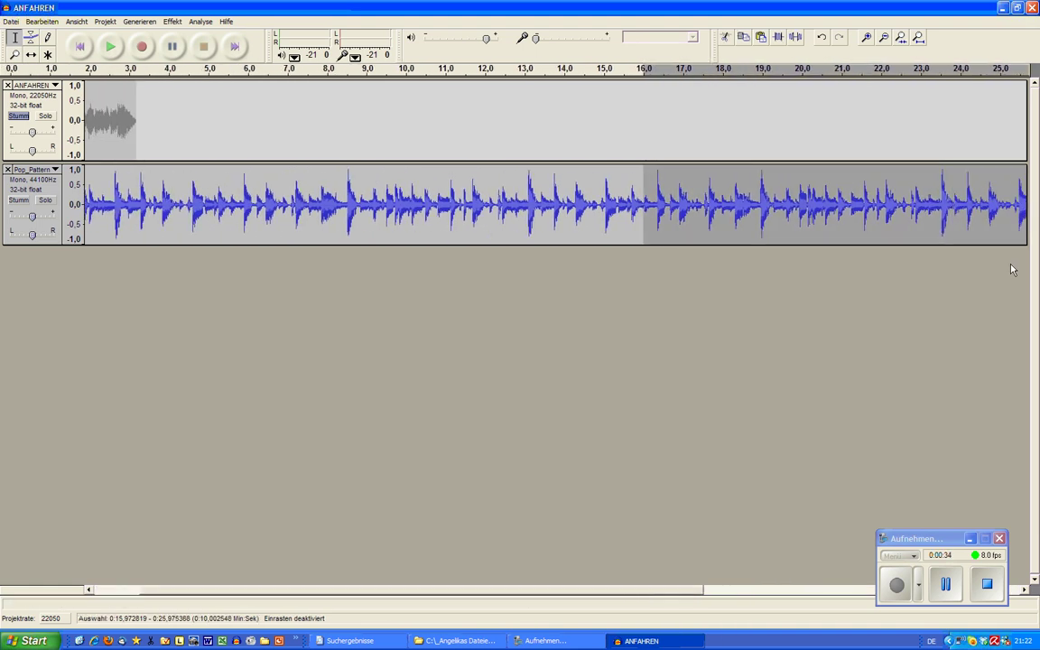
key("Delete")
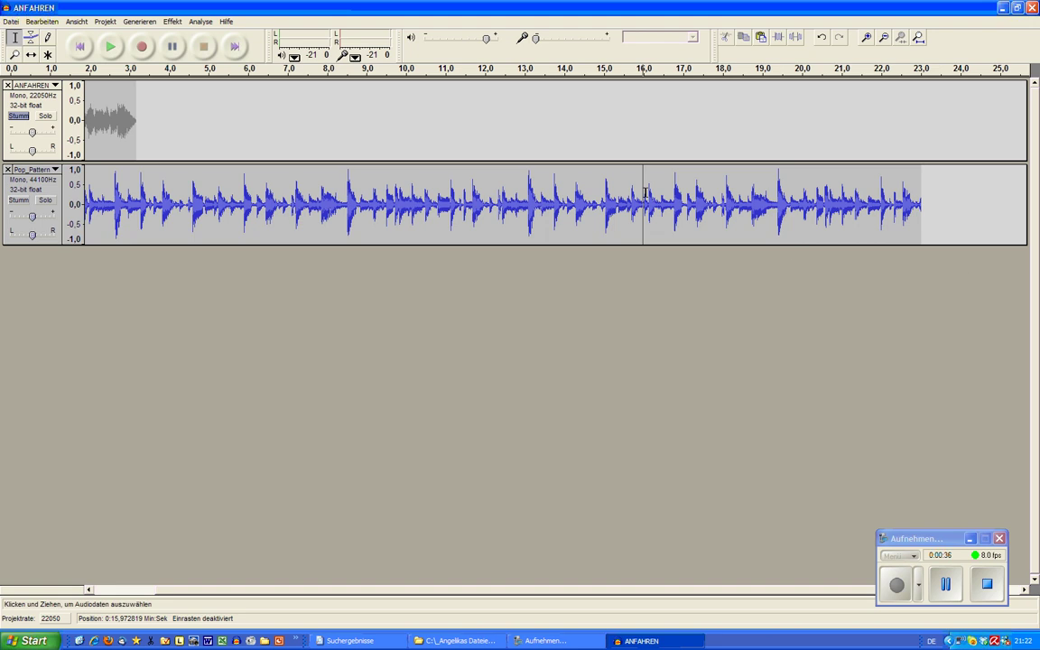
left_click_drag(639, 200, 1016, 249)
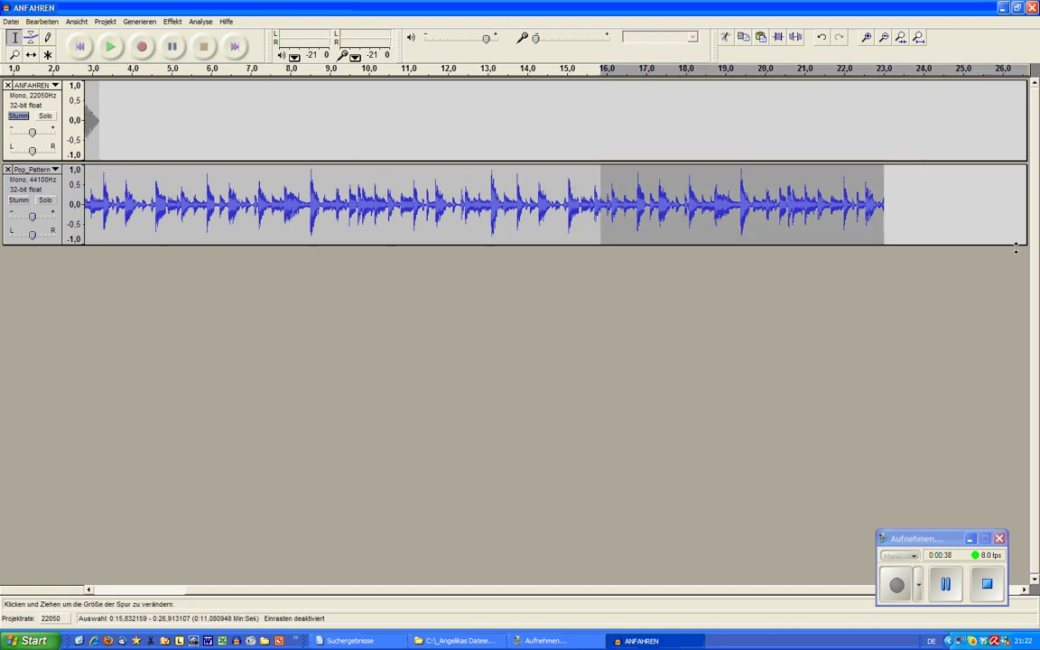
key("Delete")
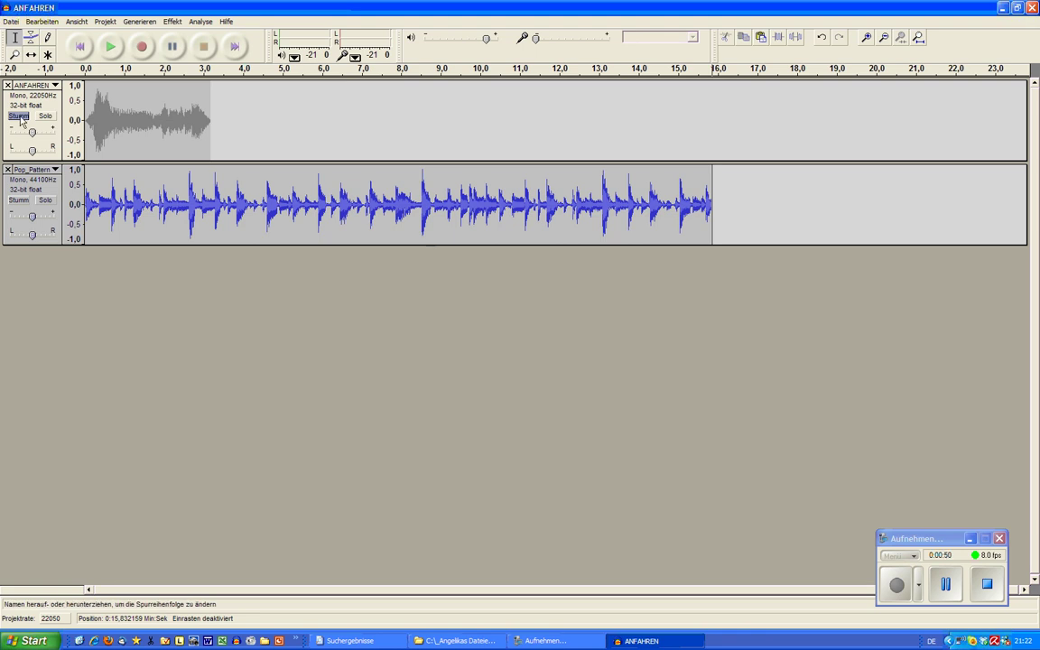
Play the shortened Pop_Pattern track from the beginning with ANFAHREN muted, stopping playback after listening
left_click(79, 48)
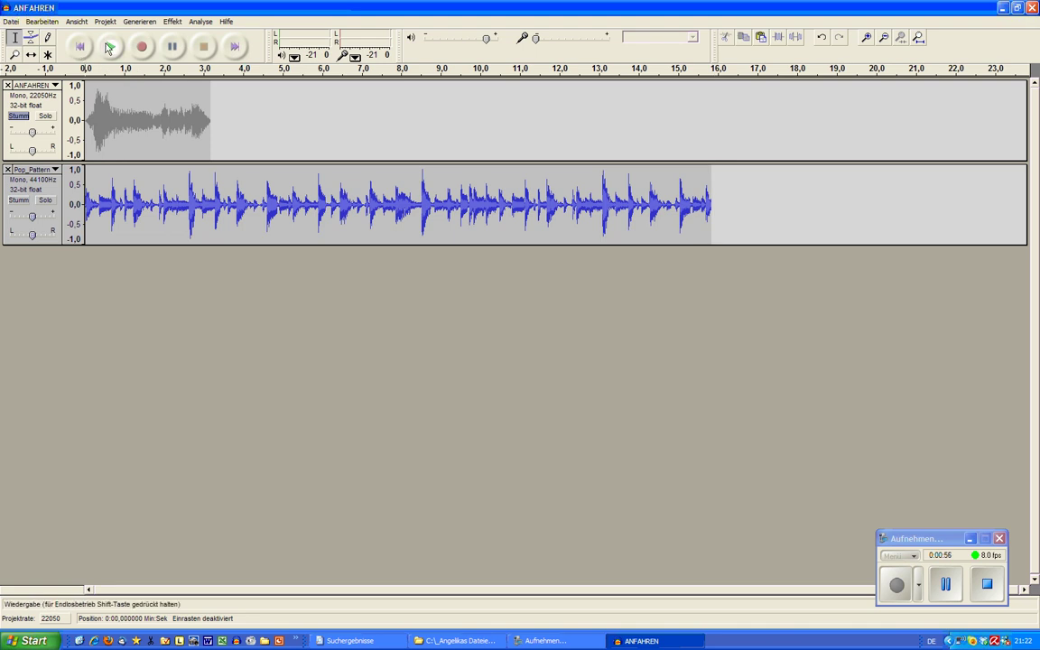
left_click(109, 48)
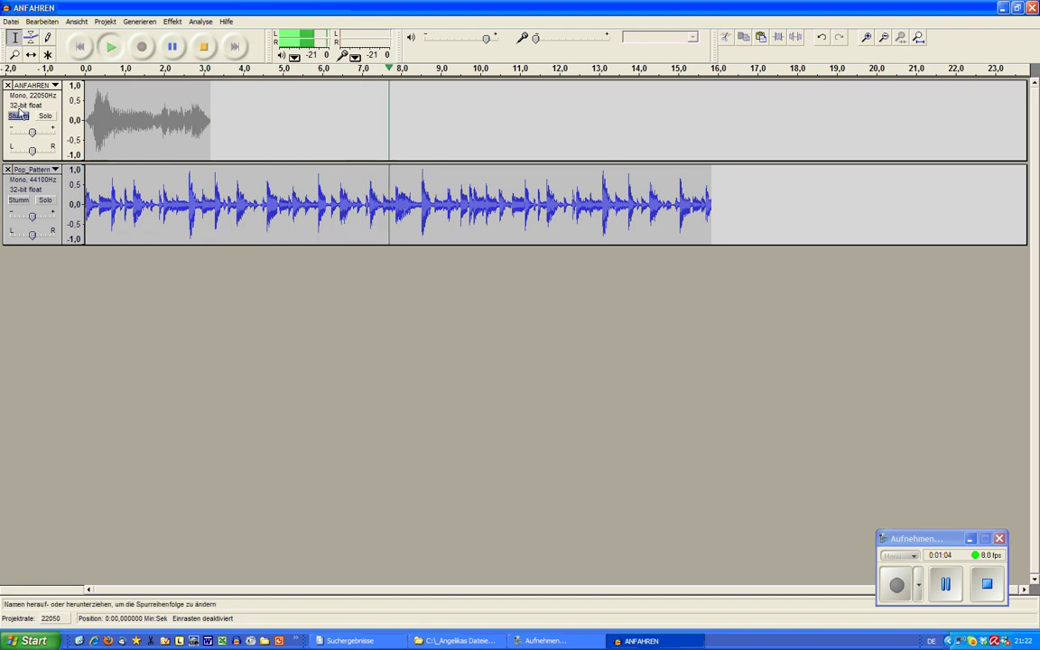
left_click(203, 47)
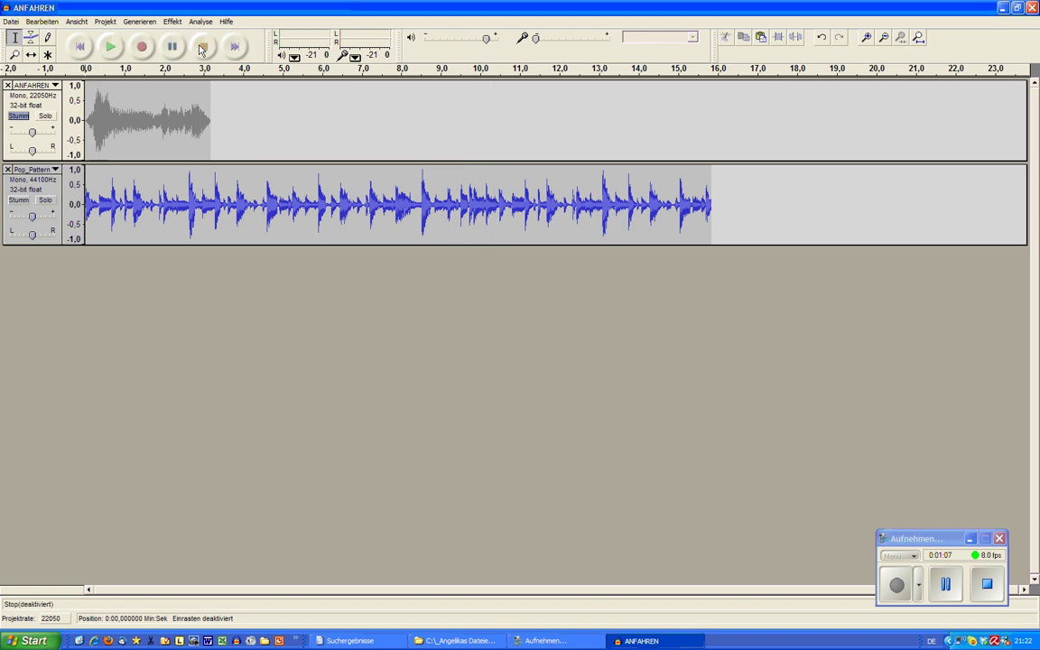
Unmute the ANFAHREN track and listen to both tracks together, stopping playback after listening
left_click(20, 117)
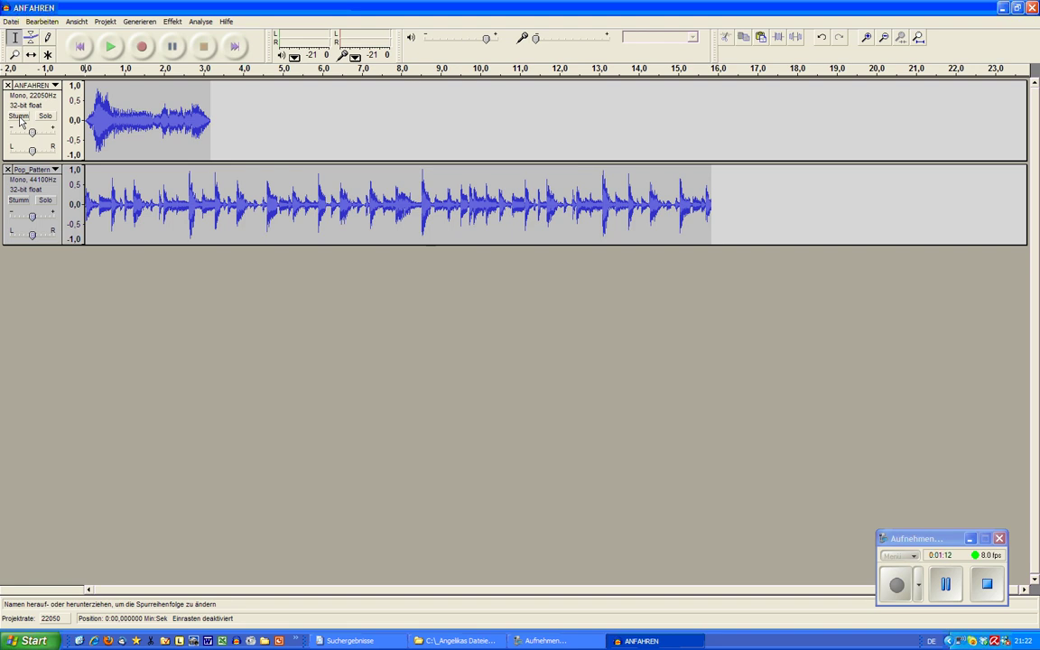
left_click(105, 52)
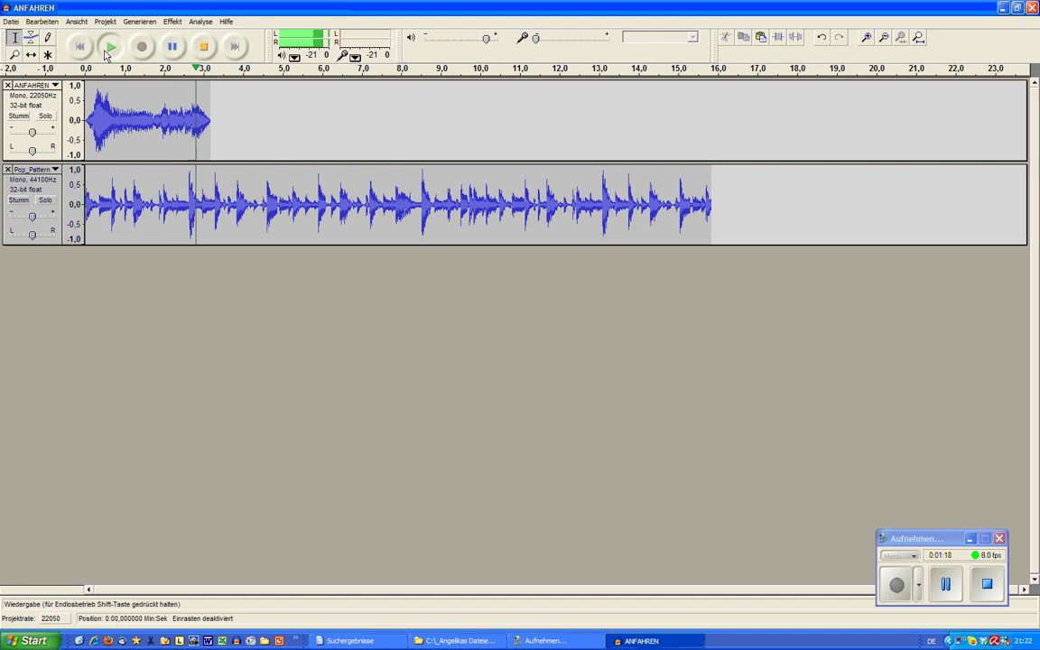
left_click(200, 47)
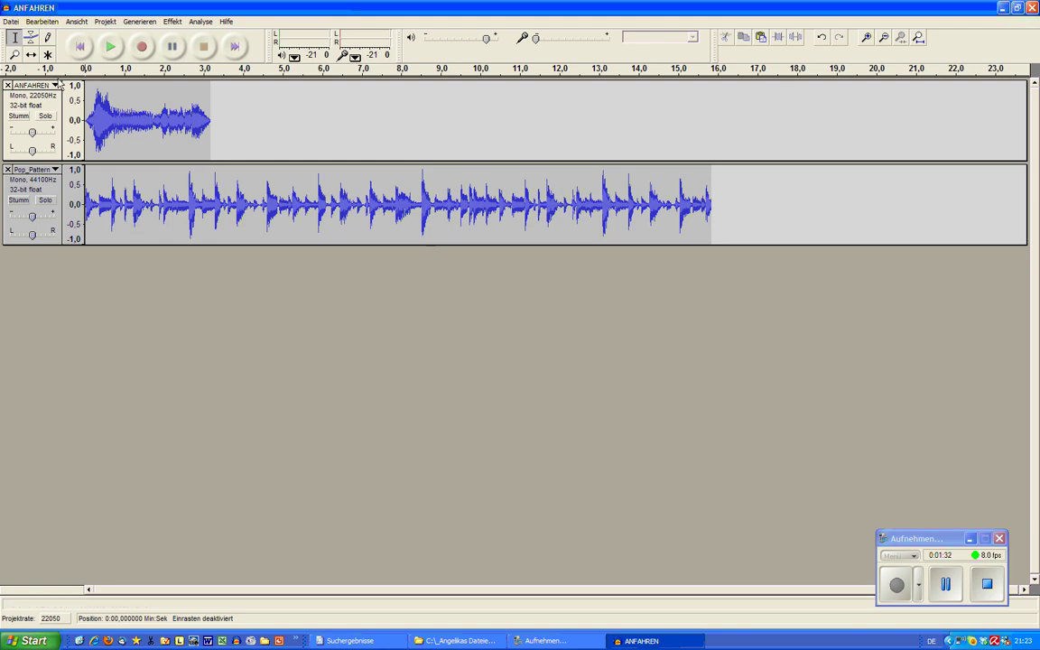
Shift the ANFAHREN clip in time so that it starts at about 1.6 seconds
left_click(32, 55)
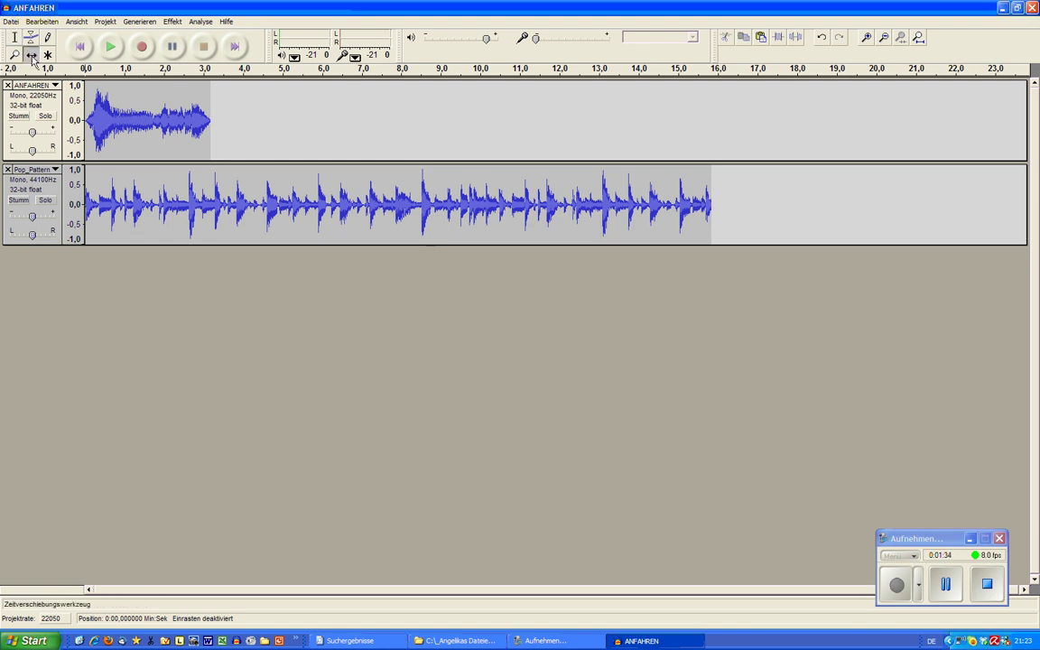
left_click_drag(119, 115, 181, 119)
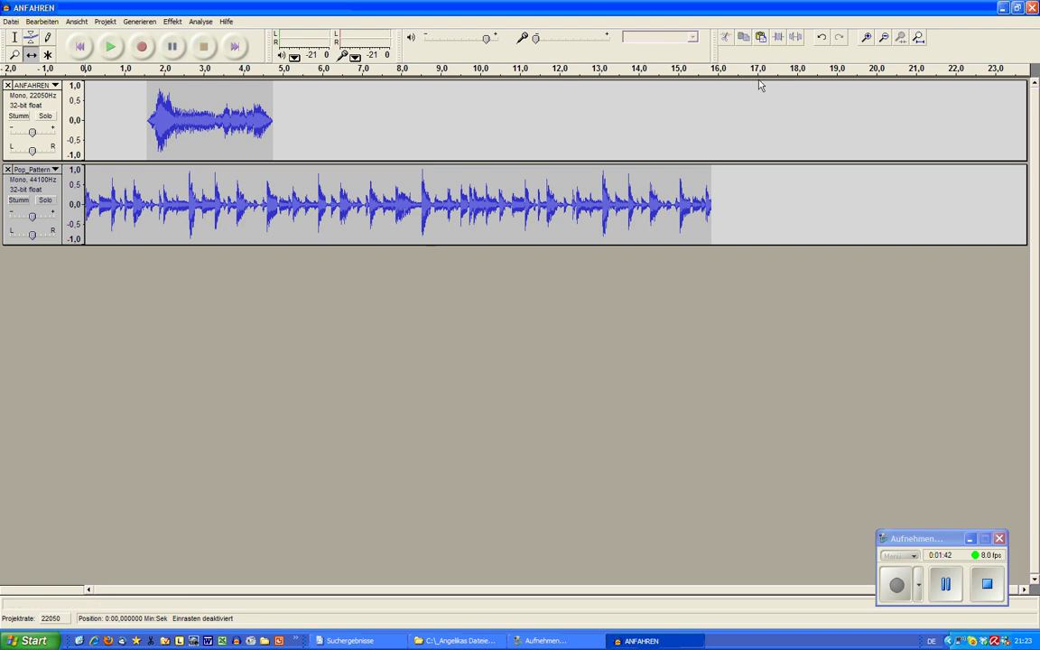
Apply a fade-in (Einblenden) to the opening of the ANFAHREN clip, from about 1.55 to 2.02 seconds
left_click(864, 38)
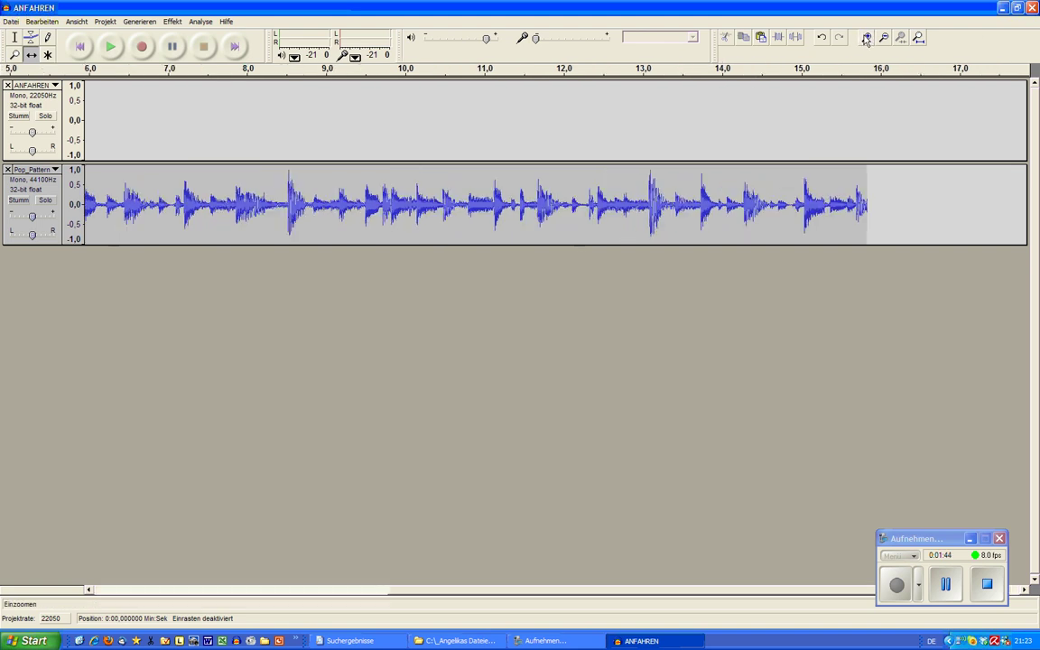
left_click(866, 39)
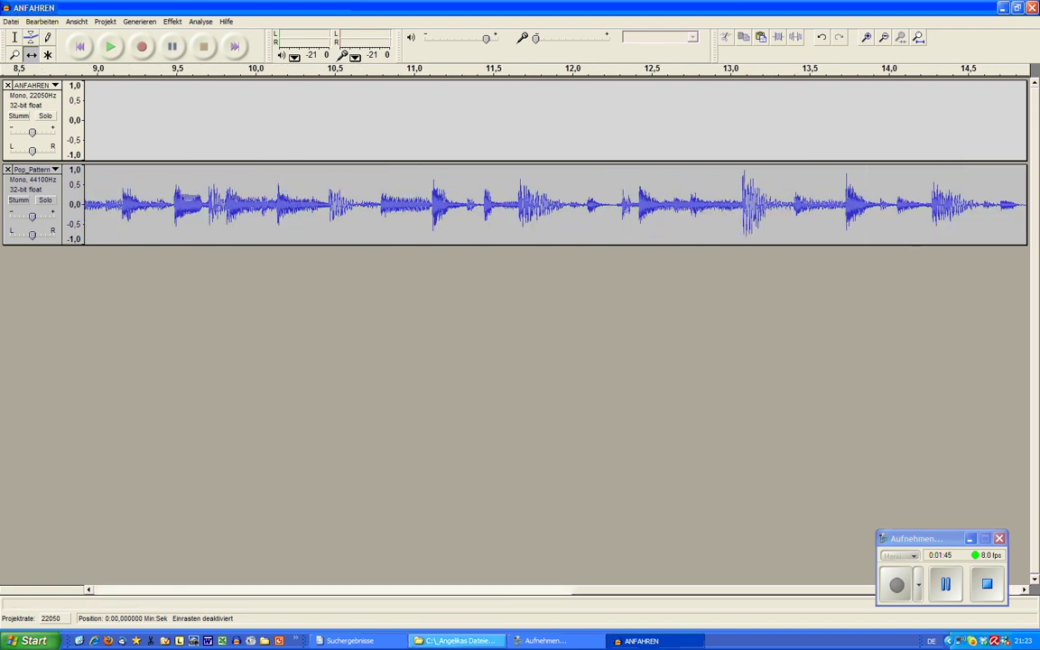
left_click_drag(578, 608, 141, 603)
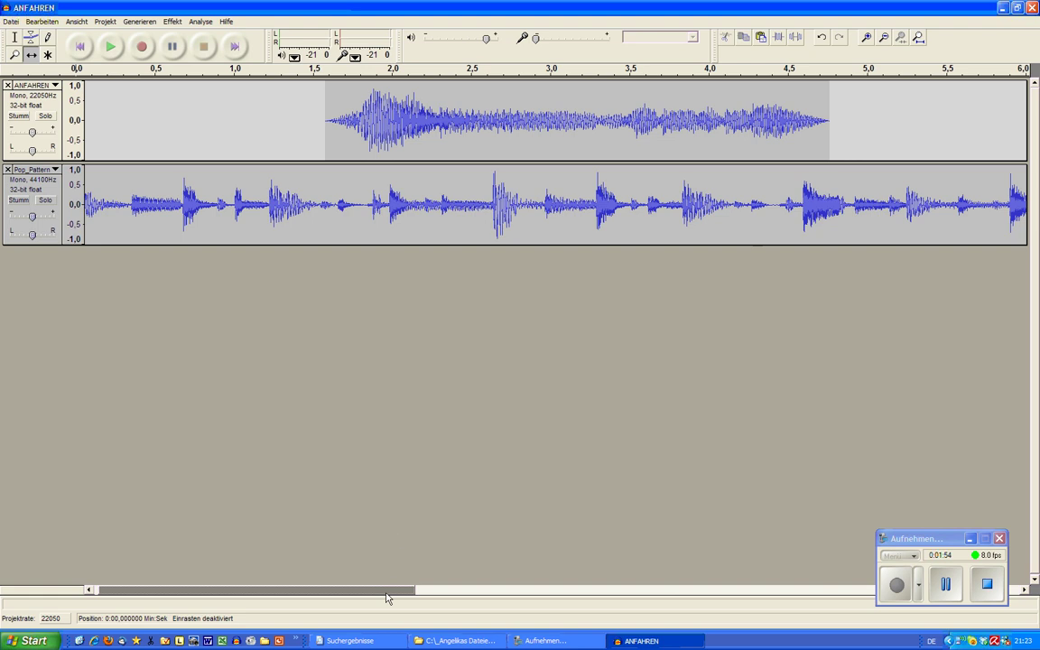
left_click_drag(361, 589, 356, 589)
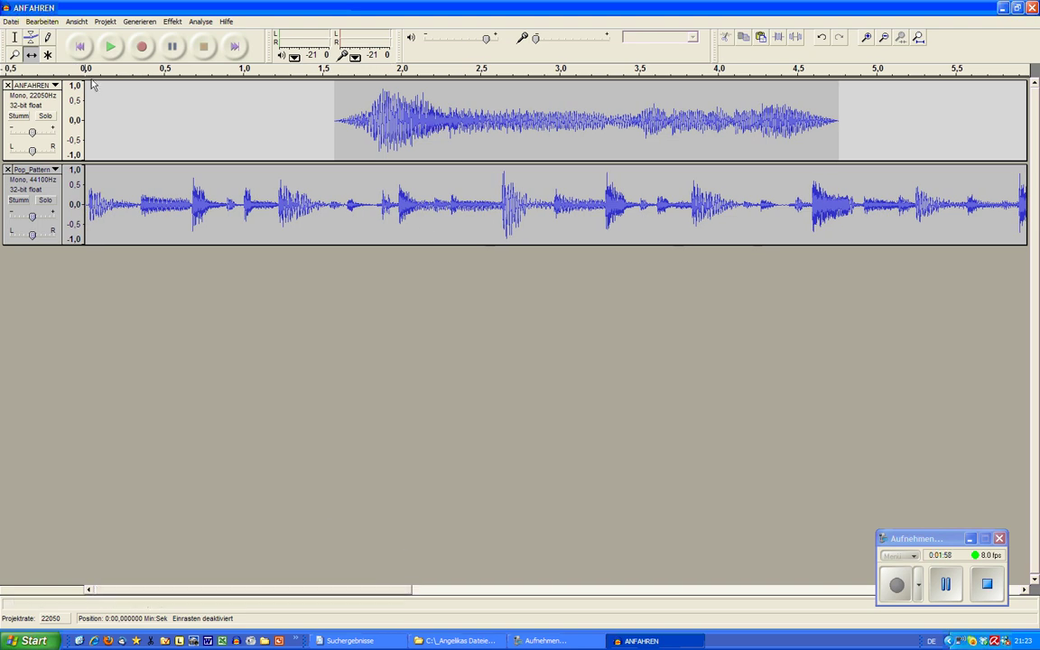
left_click(14, 37)
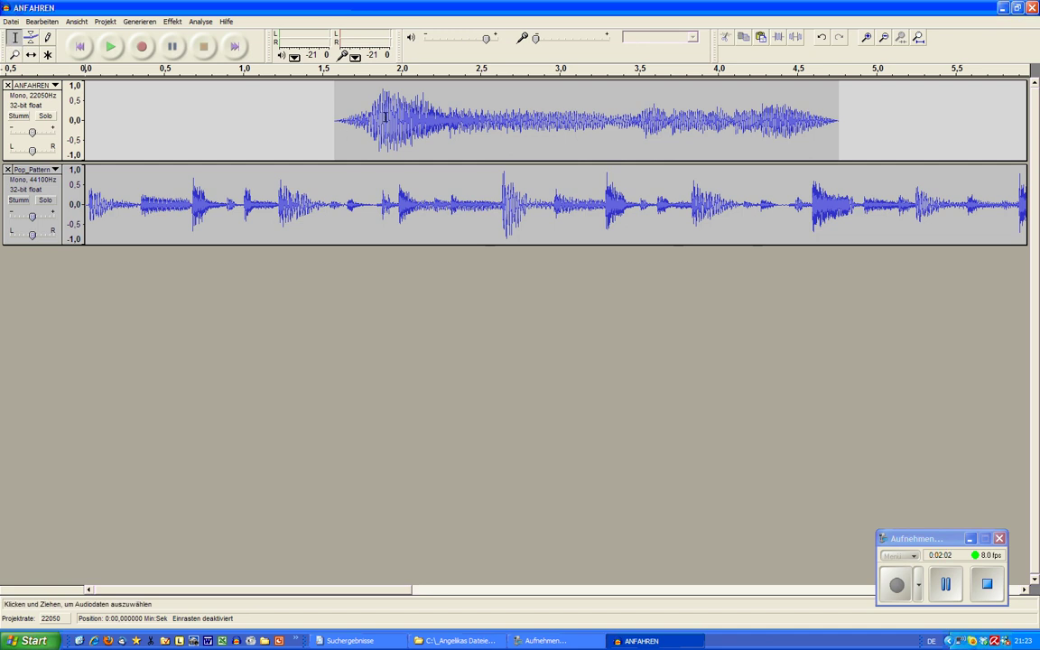
left_click_drag(405, 118, 331, 106)
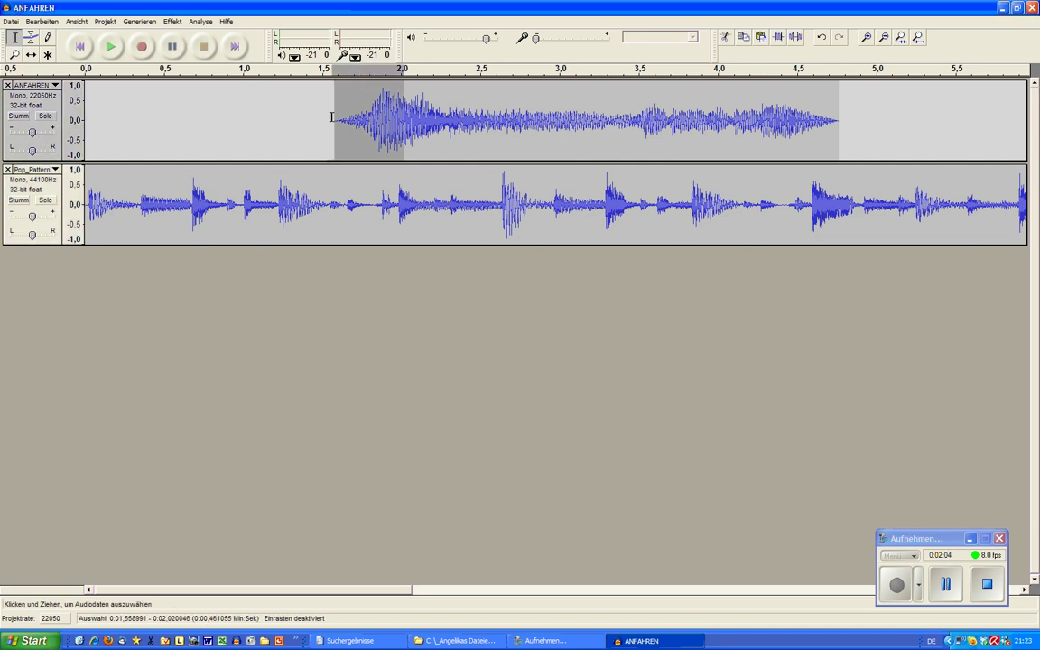
left_click(171, 21)
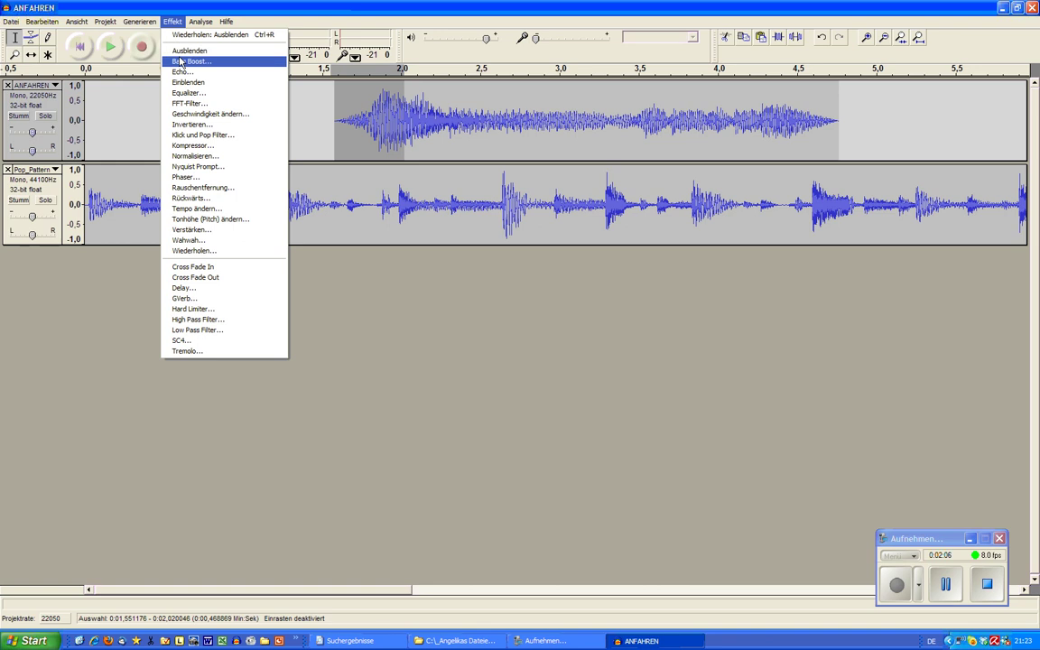
key("Escape")
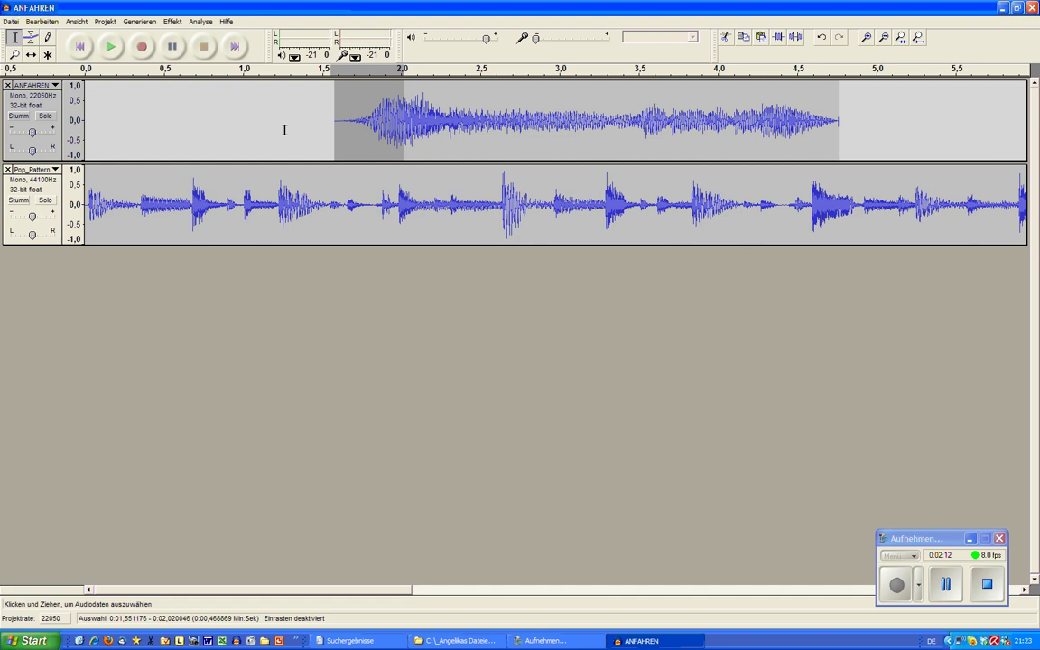
Play the mix from the beginning to check the faded-in ANFAHREN clip against the music, stopping playback after listening
left_click(112, 50)
key("Left")
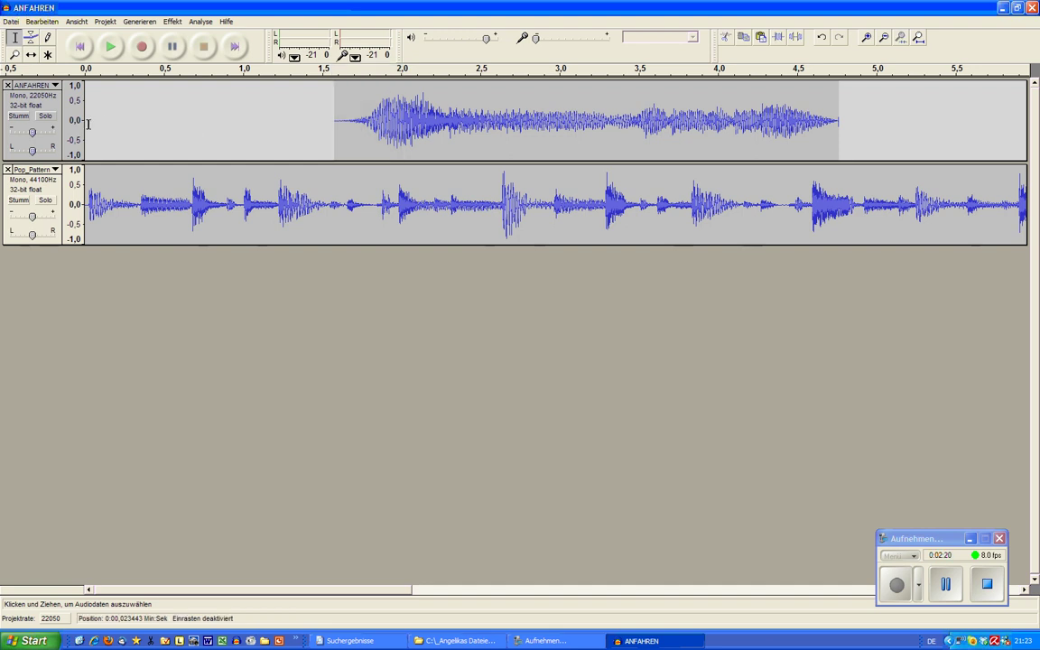
left_click(81, 48)
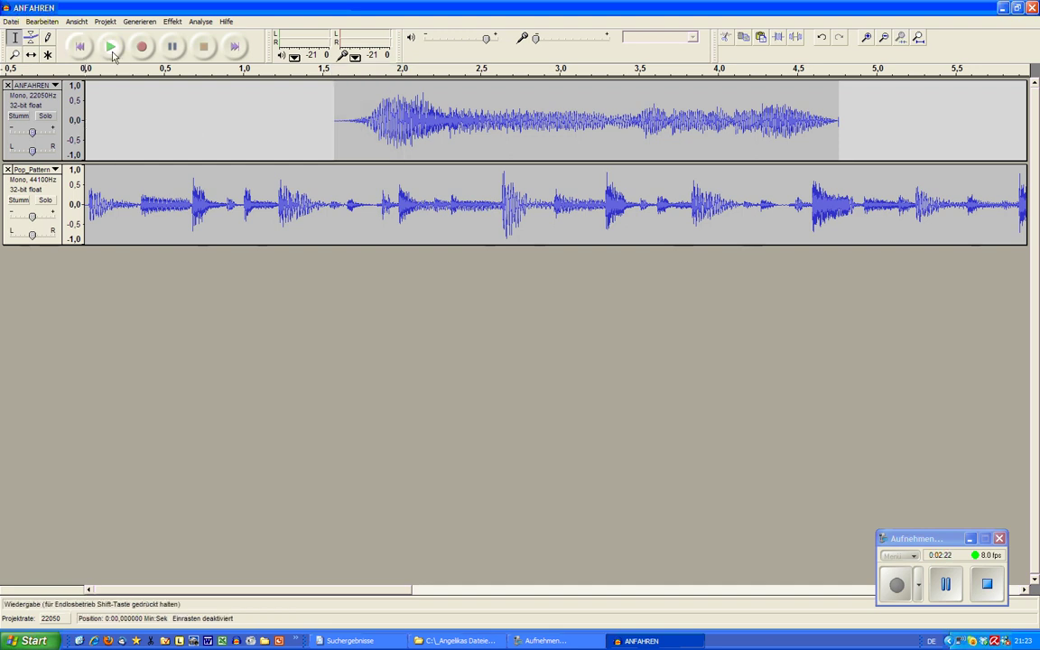
left_click(111, 48)
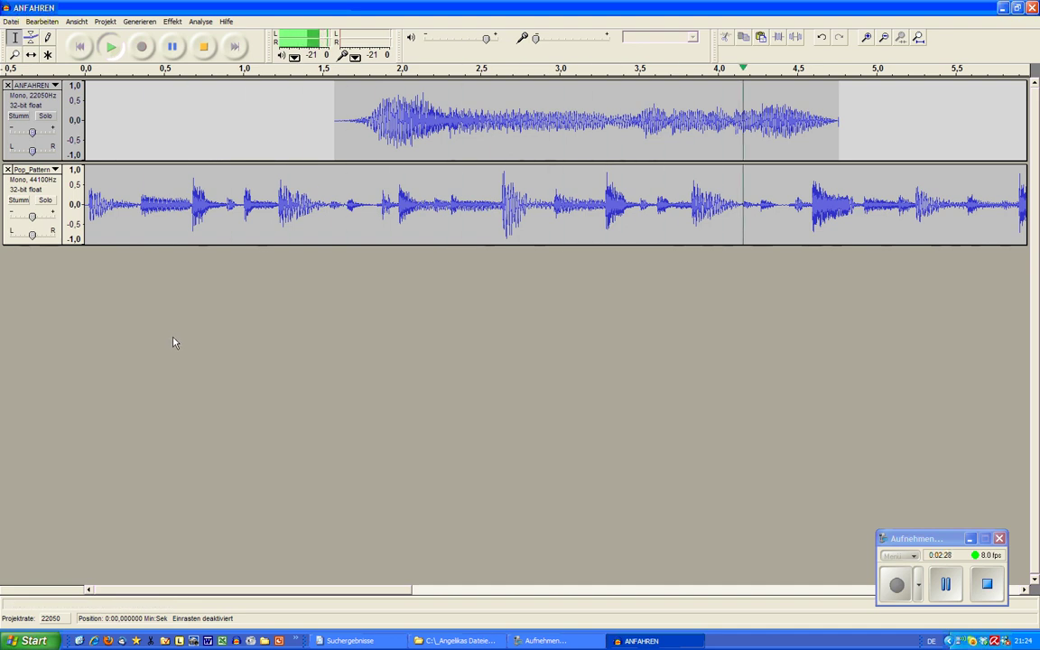
left_click(205, 48)
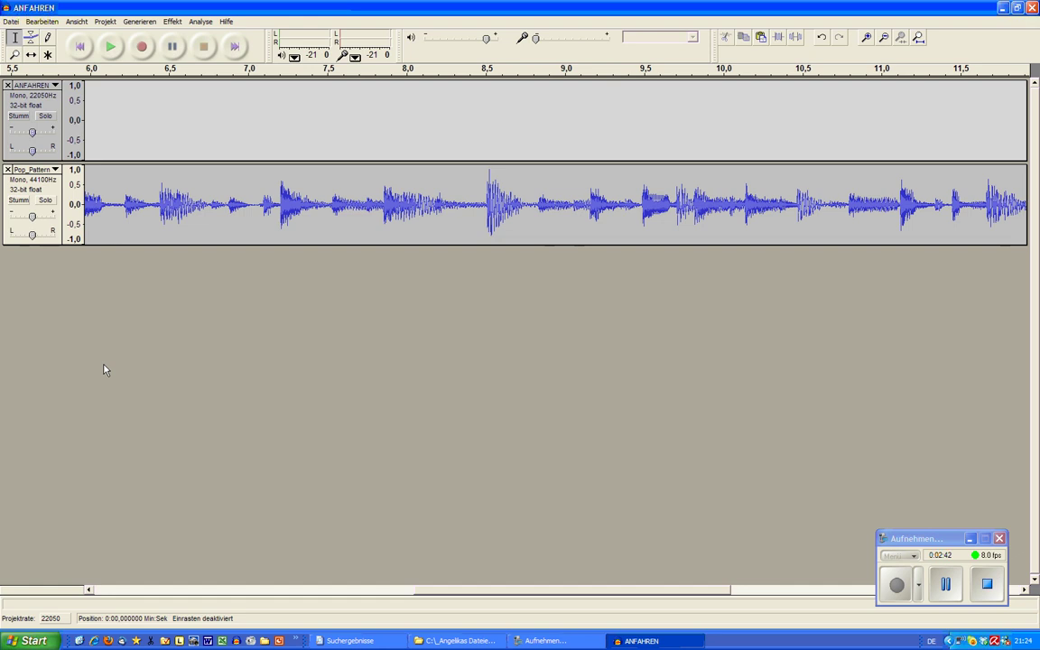
Shift the ANFAHREN clip earlier in time so that it starts at about 1.2 seconds
left_click_drag(442, 605, 115, 604)
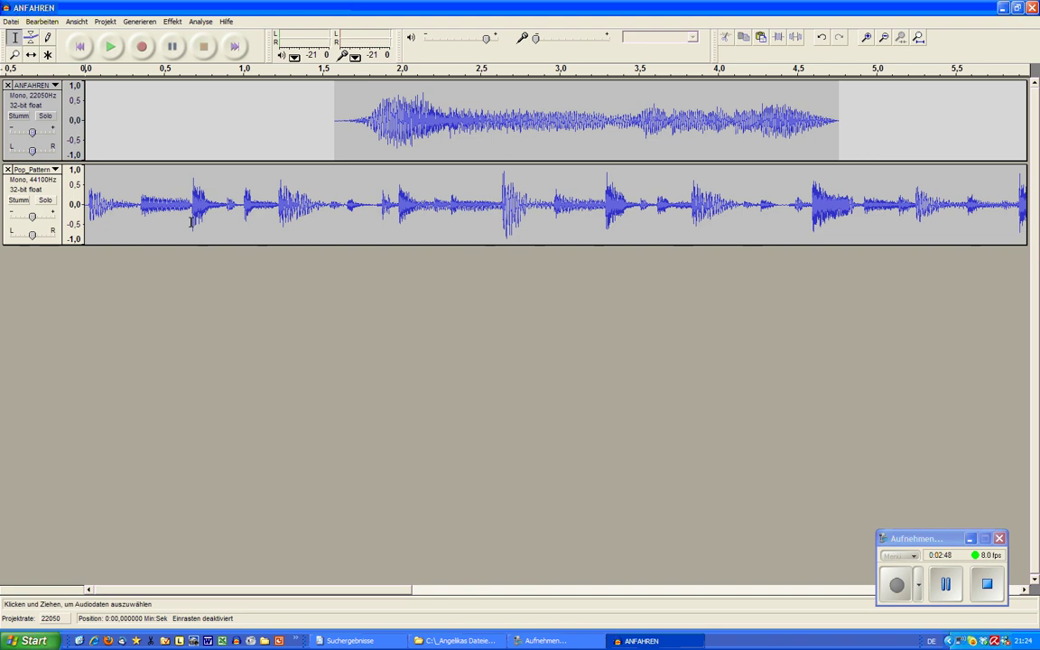
left_click(31, 54)
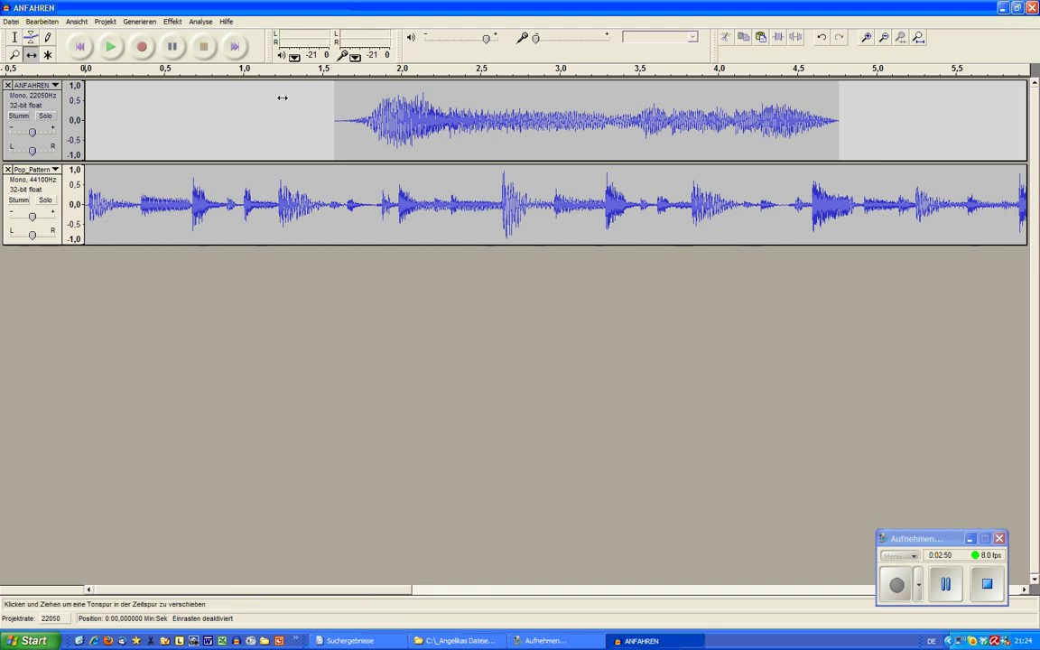
left_click_drag(423, 118, 369, 123)
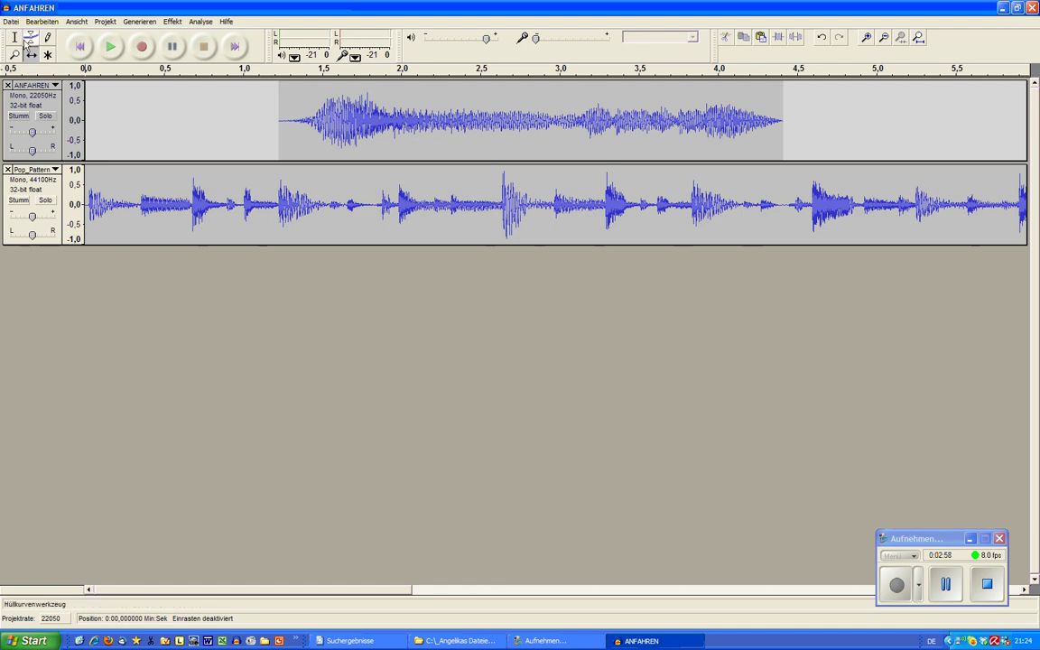
Export the mix as an MP3 file named a2 in the sound folder, accepting the ID3v2 tags with the text fields left blank
left_click(11, 21)
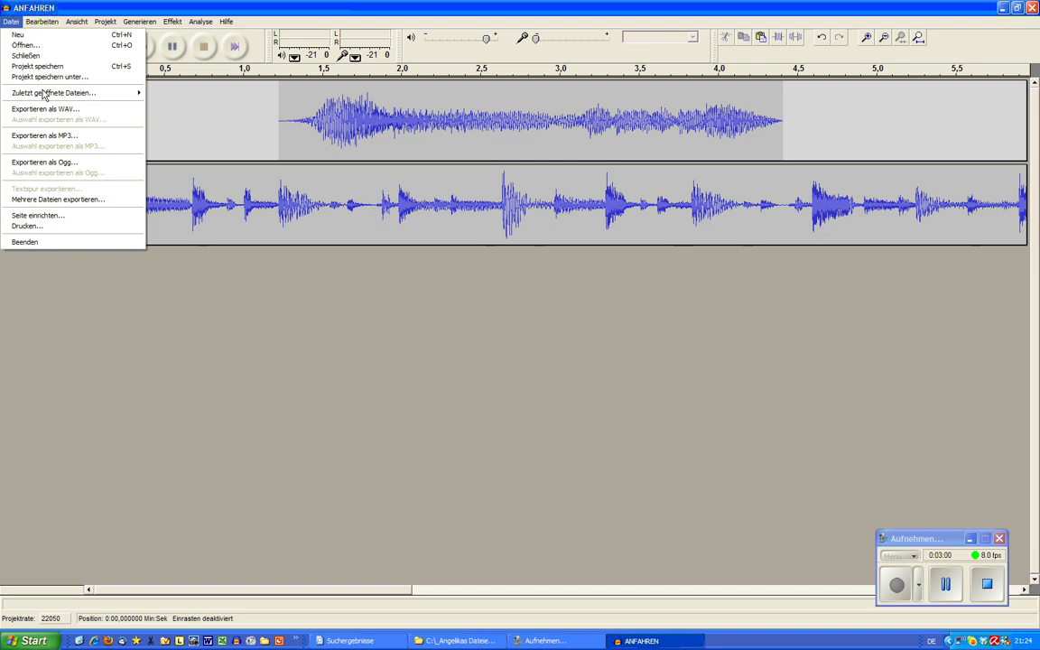
left_click(51, 137)
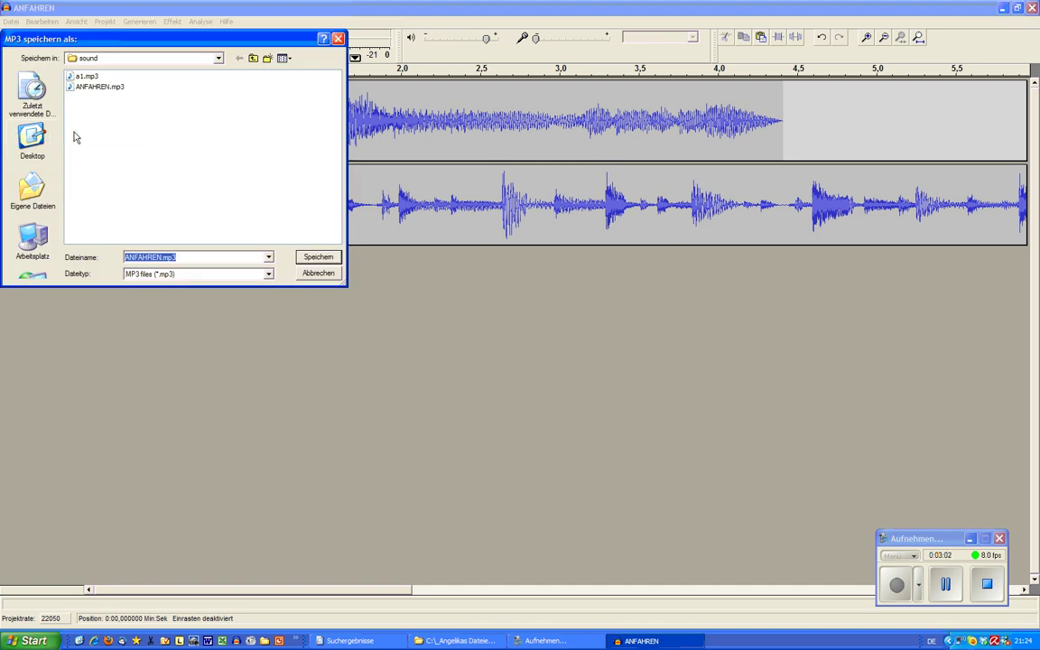
left_click(86, 77)
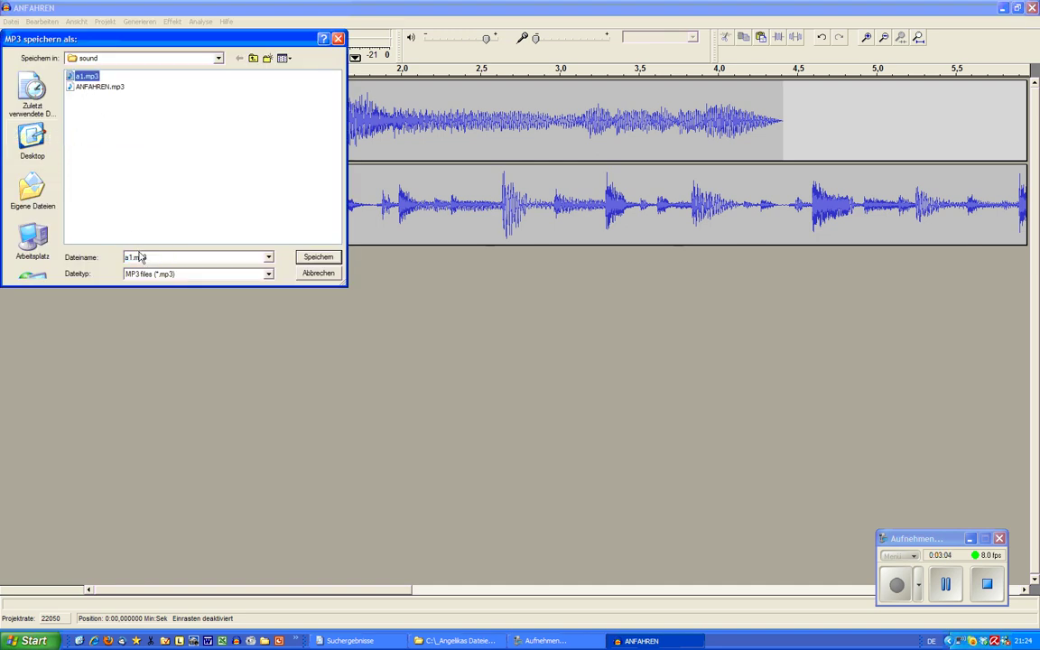
double_click(139, 257)
left_click_drag(129, 257, 187, 266)
type("2")
left_click(307, 258)
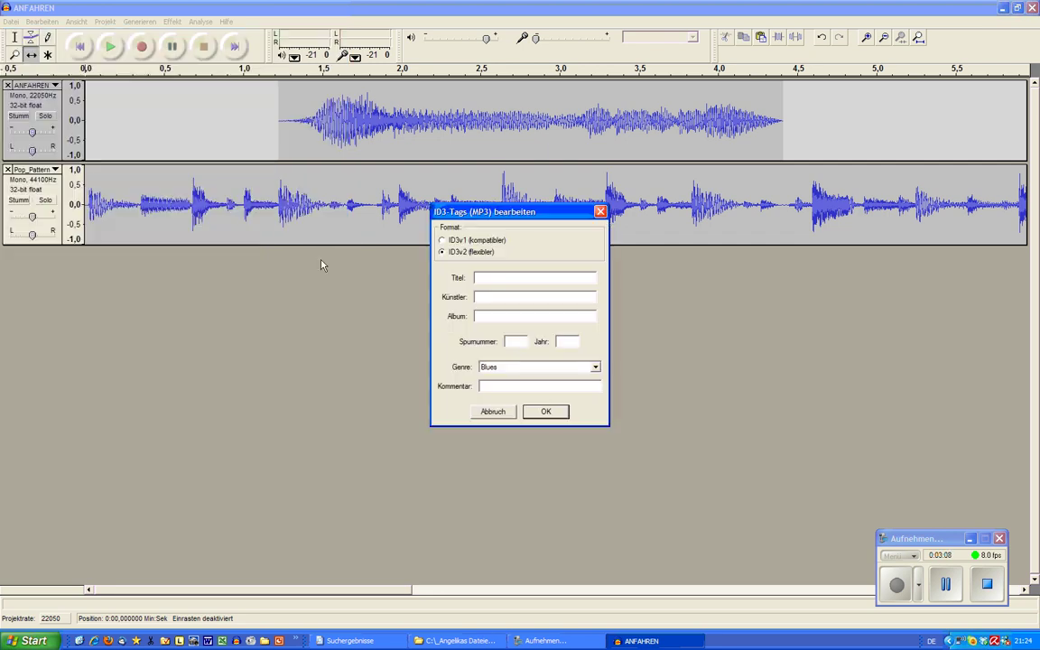
left_click(544, 414)
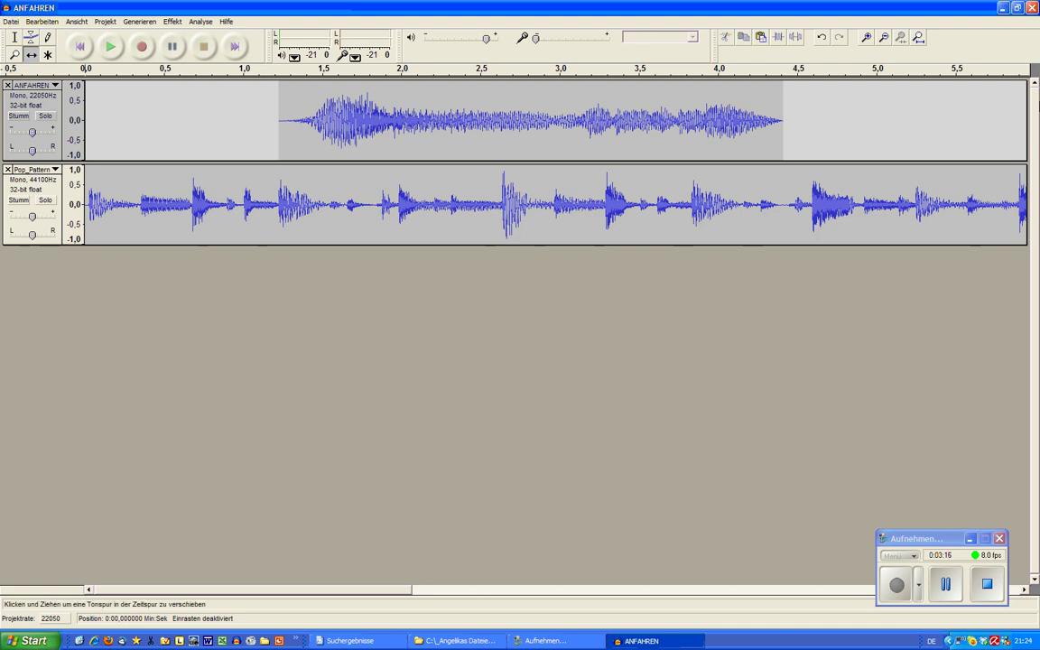
Close the project without saving the changes, and open the exported a2.mp3 from the sound folder with Audacity
key("ctrl+w")
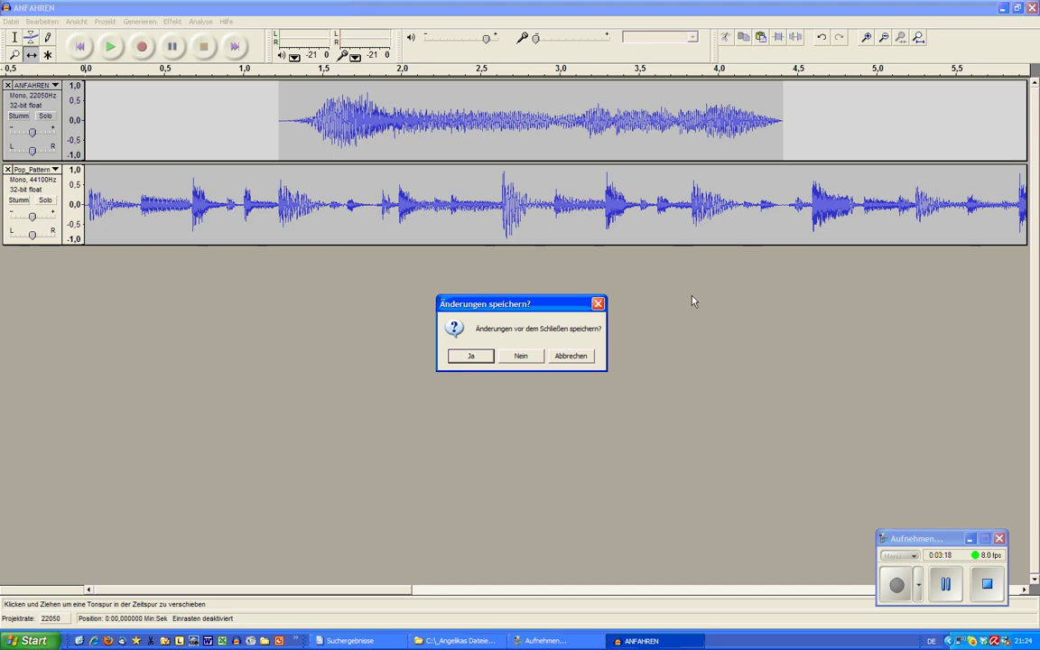
left_click(507, 361)
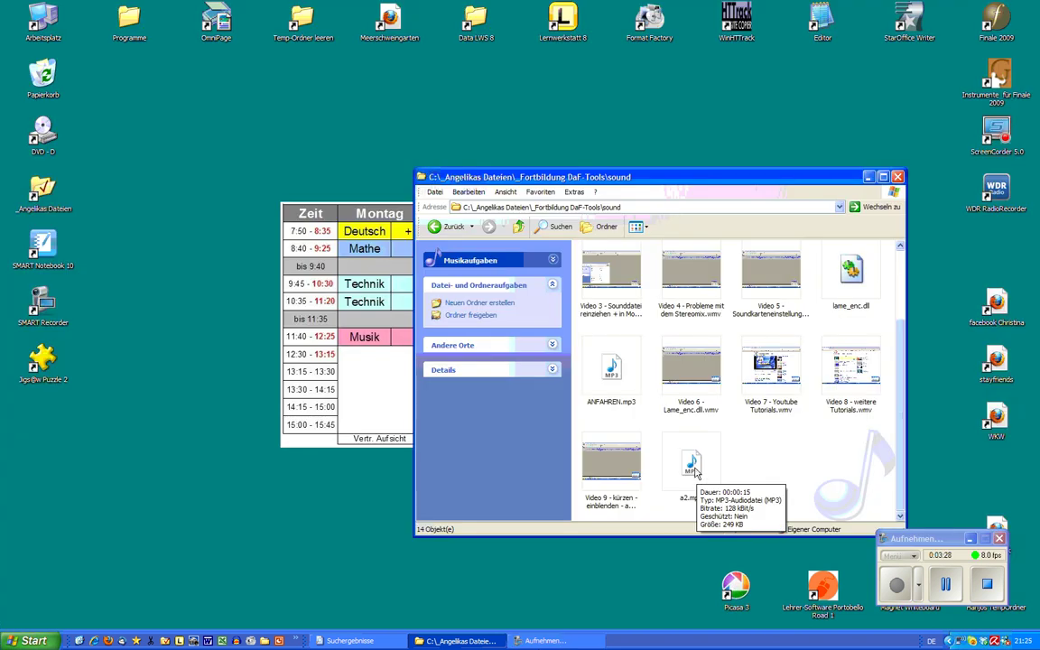
right_click(692, 468)
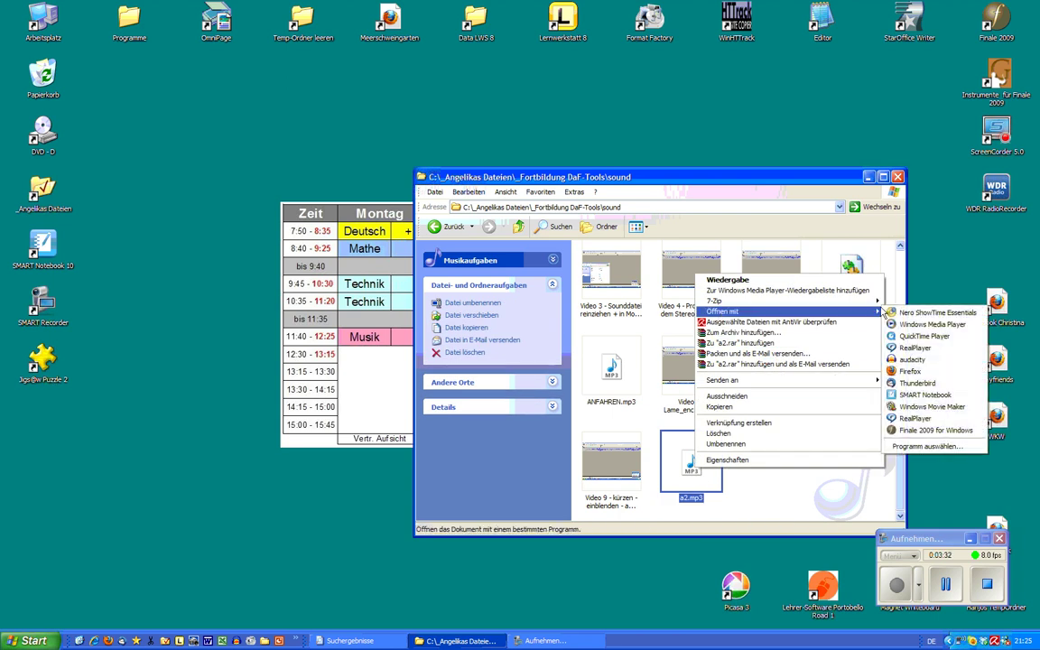
left_click(911, 361)
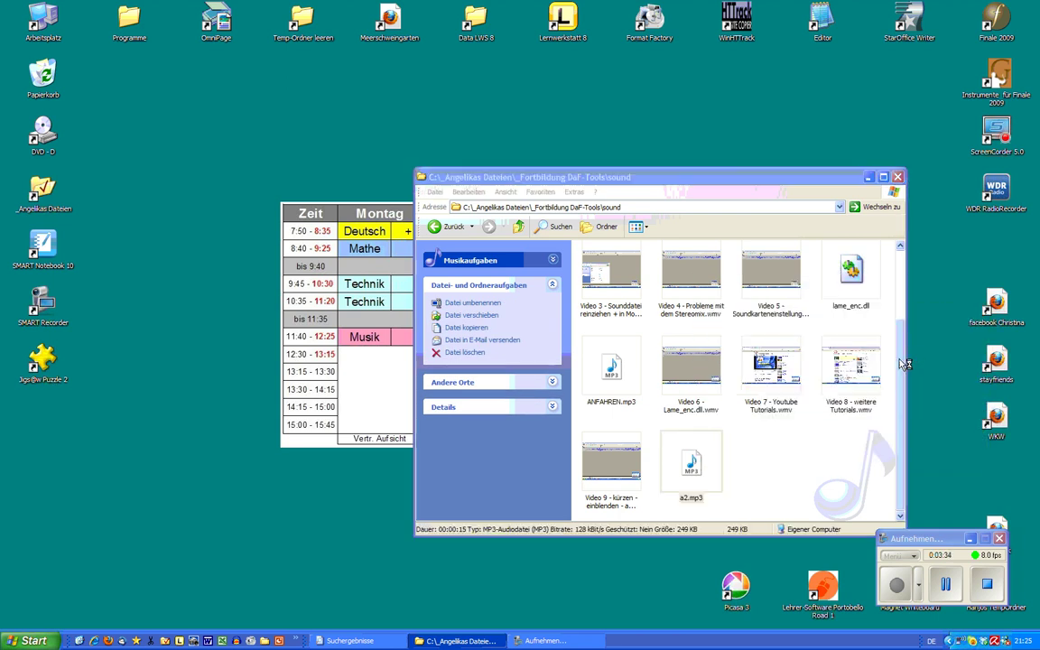